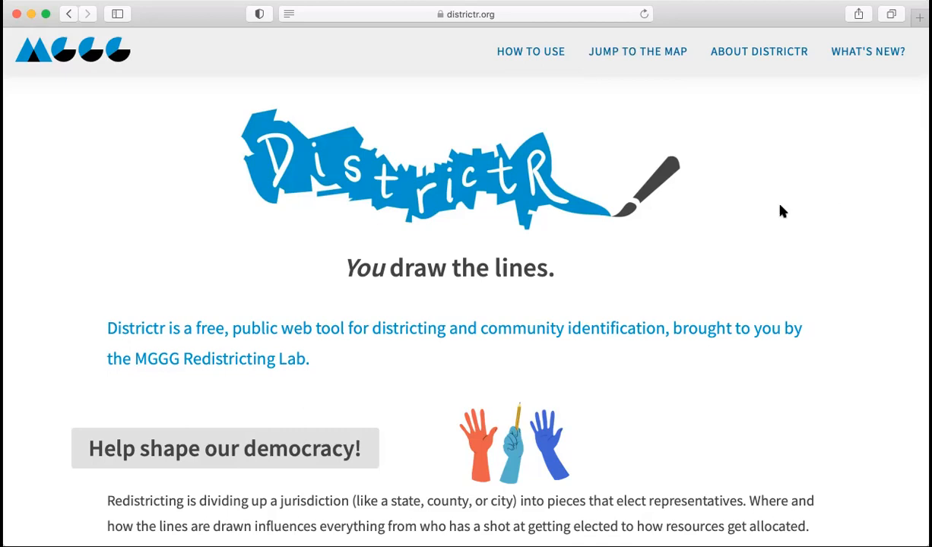
Go to the US map, choose Nebraska and start a community map built out of block groups.
scroll(783, 212, "down", 1)
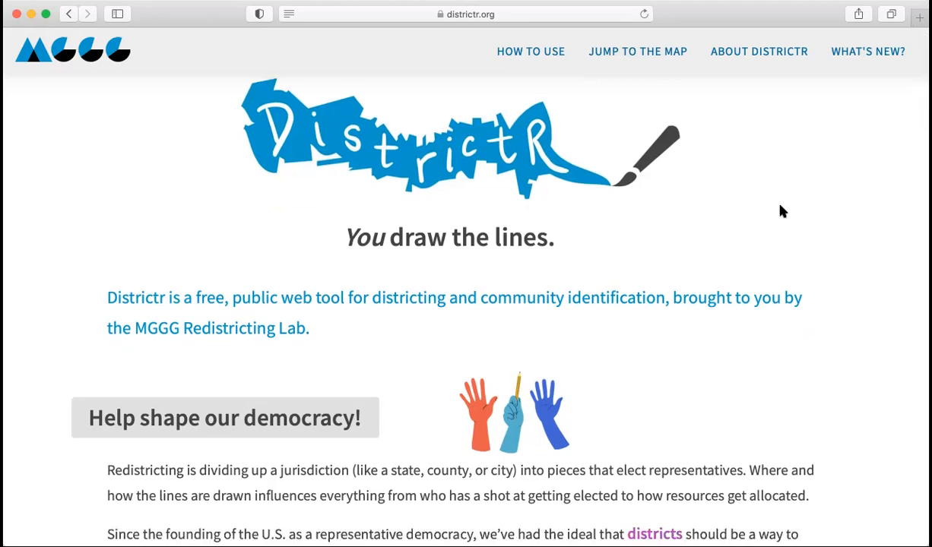
left_click(641, 47)
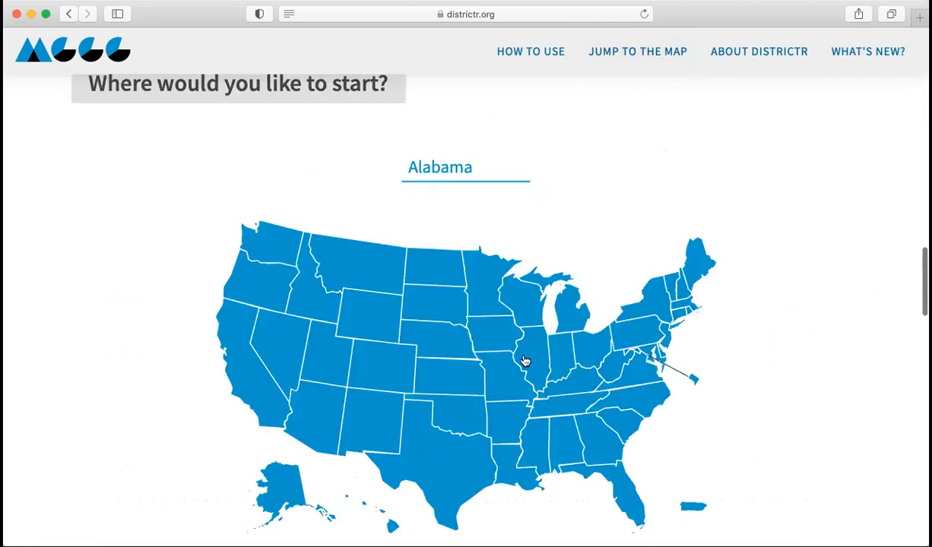
left_click(431, 333)
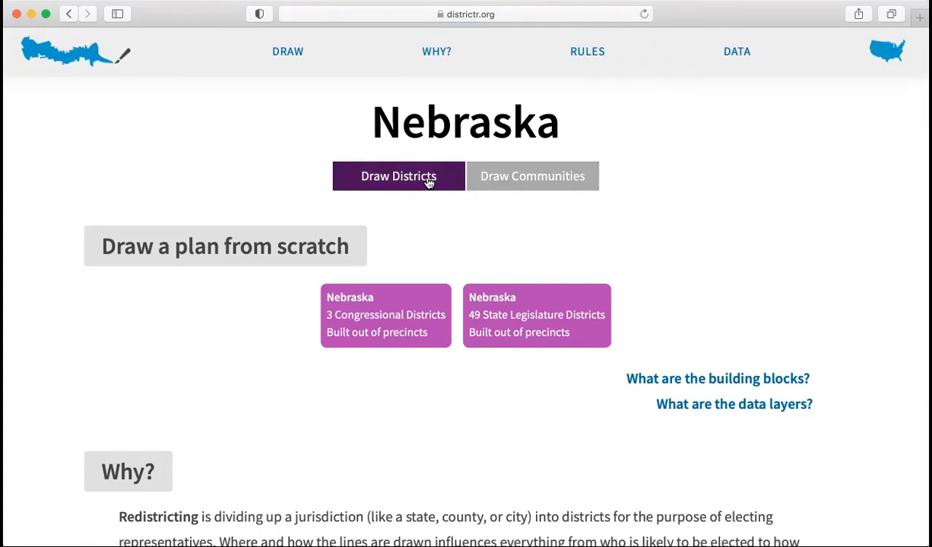
scroll(491, 181, "down", 1)
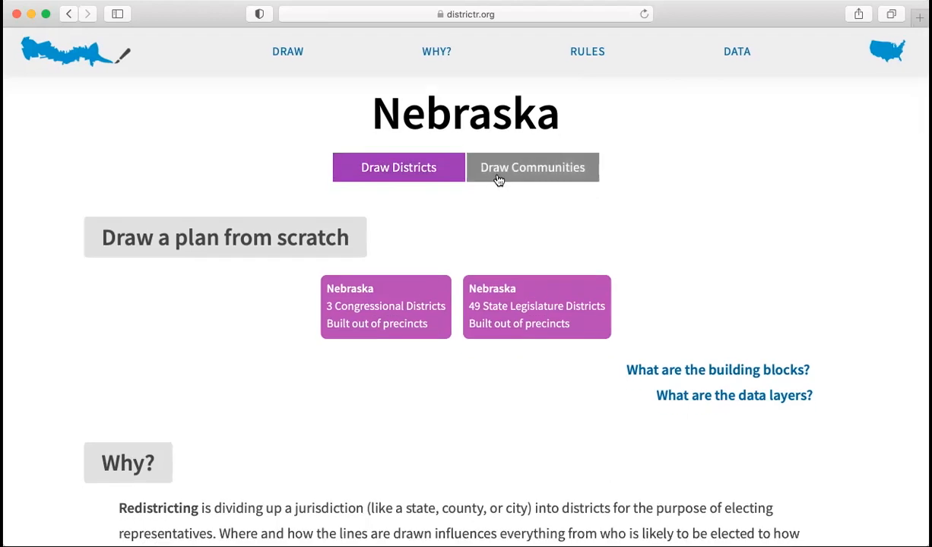
left_click(498, 180)
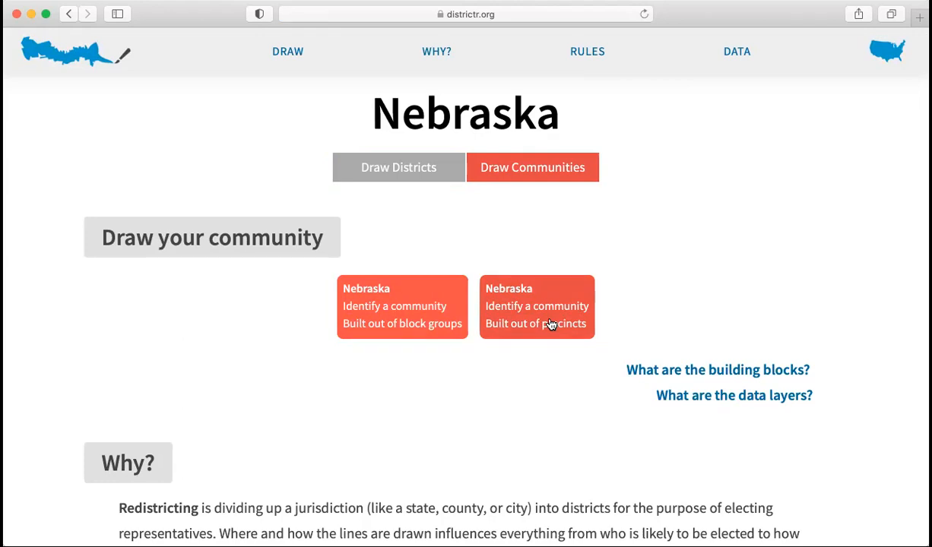
left_click(363, 305)
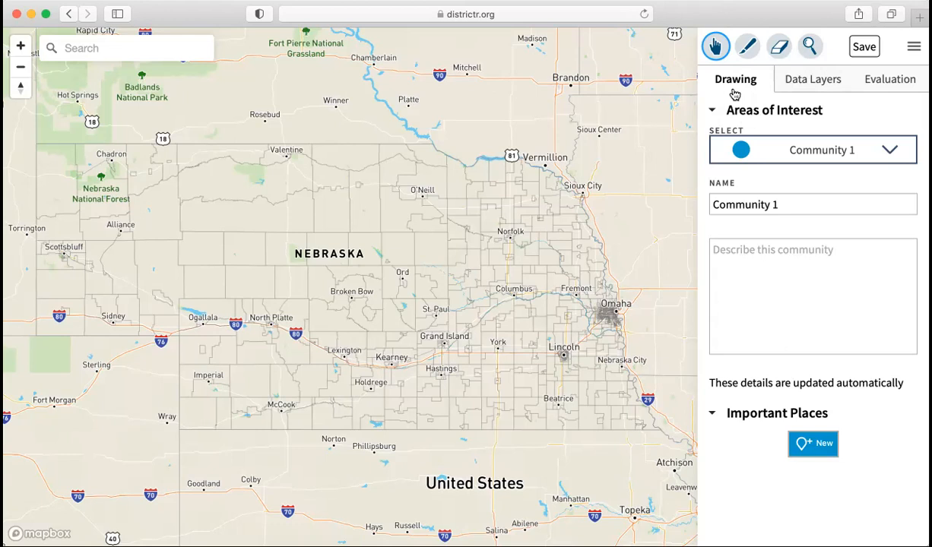
Look over the available data layers and the population evaluation comparing Community 1 with Nebraska.
left_click(809, 90)
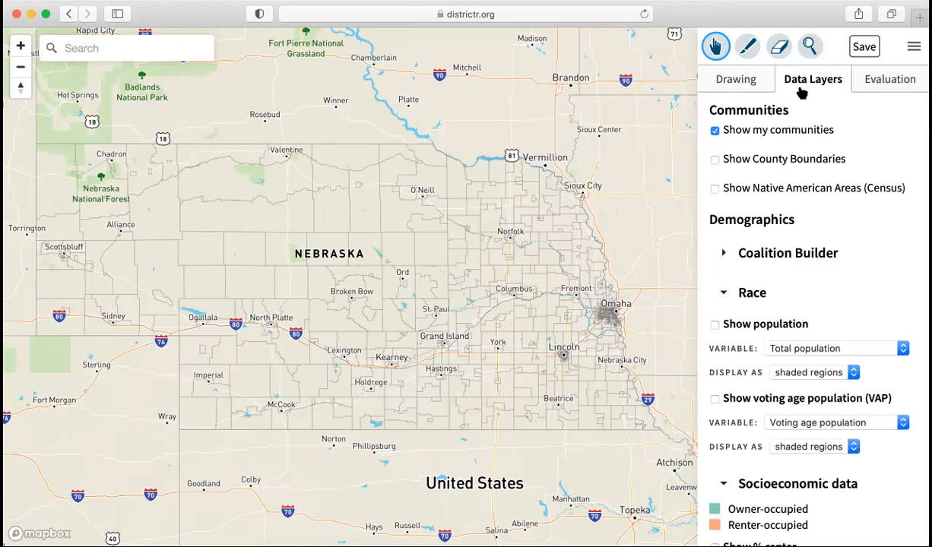
left_click(907, 87)
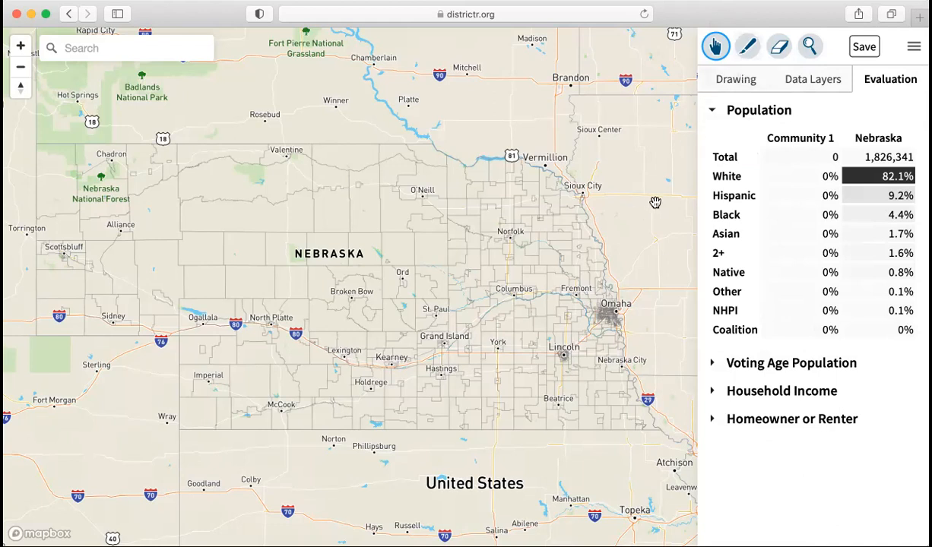
Zoom the map in on Omaha, centring the area between I-680 and the University of Nebraska Omaha.
scroll(657, 220, "down", 2)
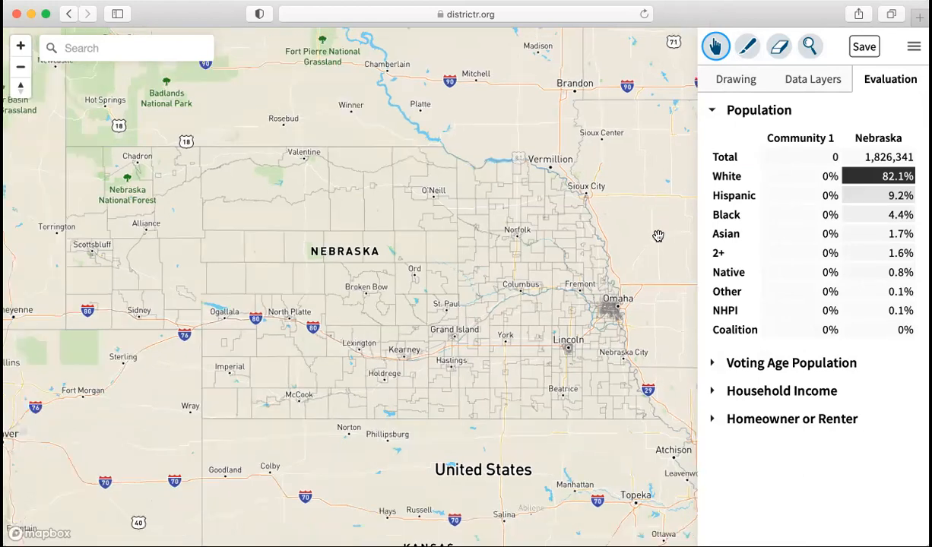
left_click_drag(599, 233, 441, 187)
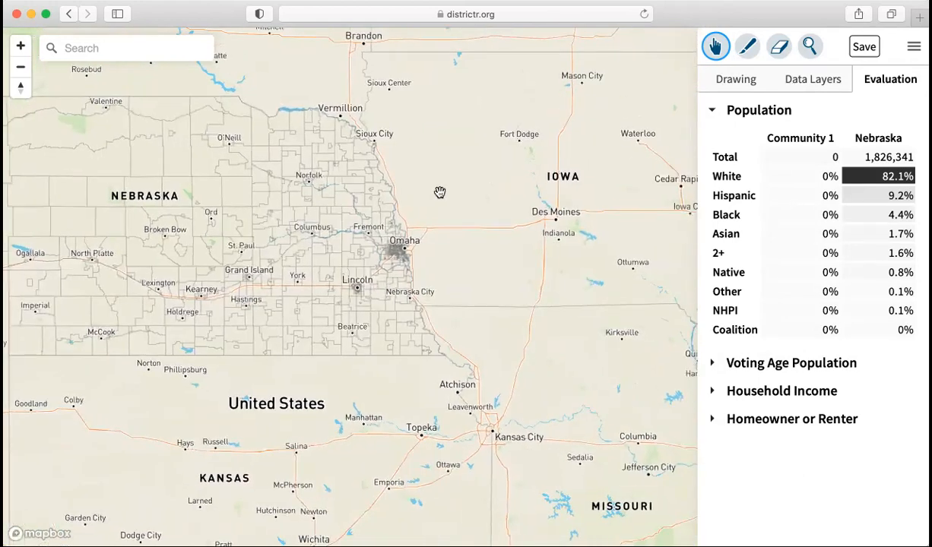
left_click(19, 48)
left_click(19, 51)
left_click_drag(365, 120, 186, 279)
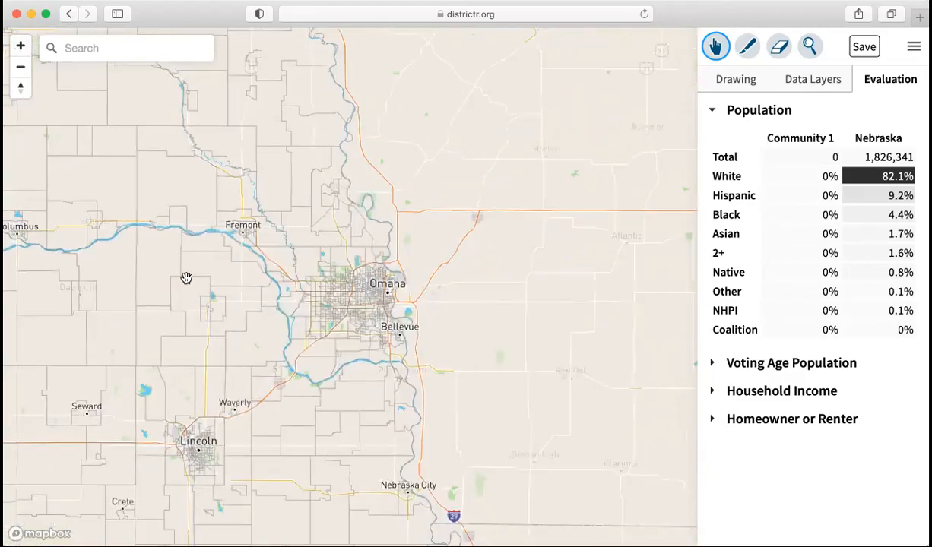
left_click(20, 47)
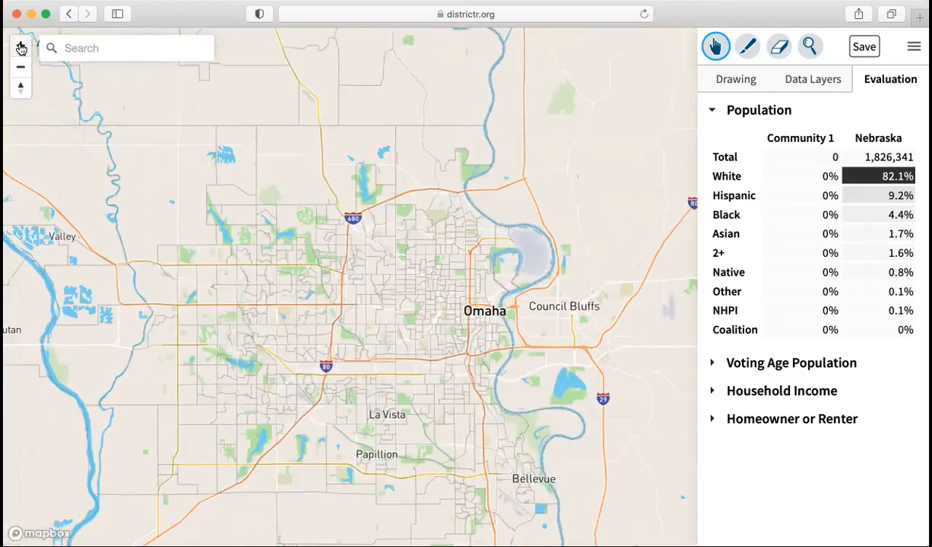
left_click(20, 48)
left_click(20, 48)
left_click_drag(617, 418, 614, 419)
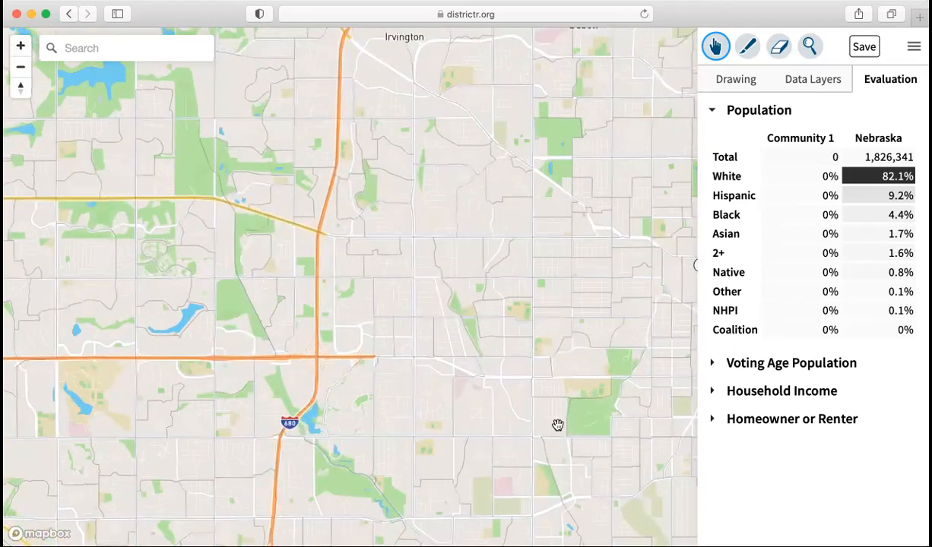
left_click_drag(542, 426, 505, 296)
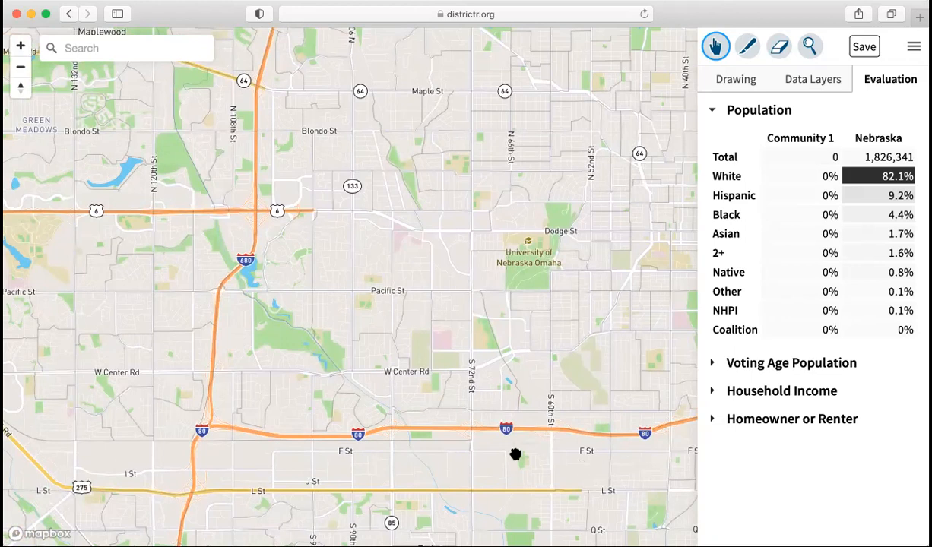
Add an important place just east of I-680 near W Center Rd and name it Rockbrook Village.
left_click(753, 83)
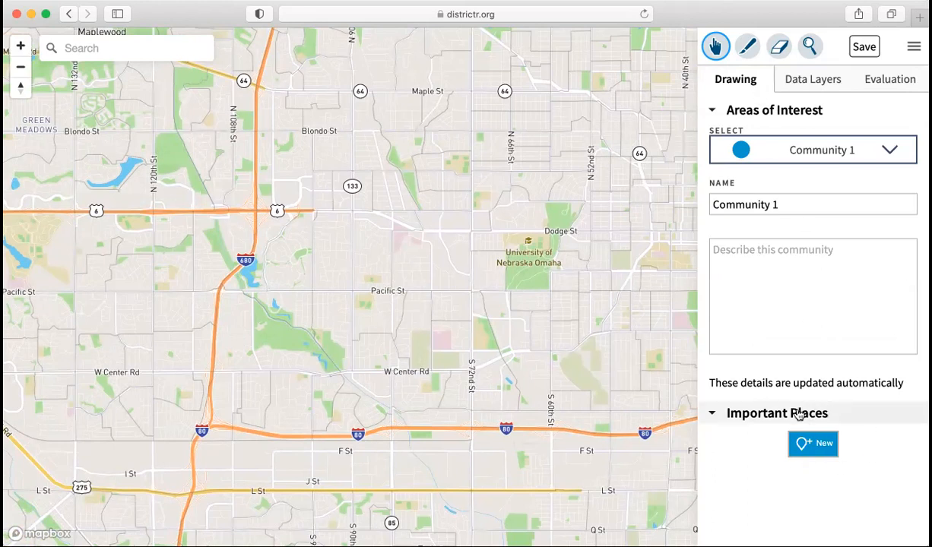
left_click(812, 449)
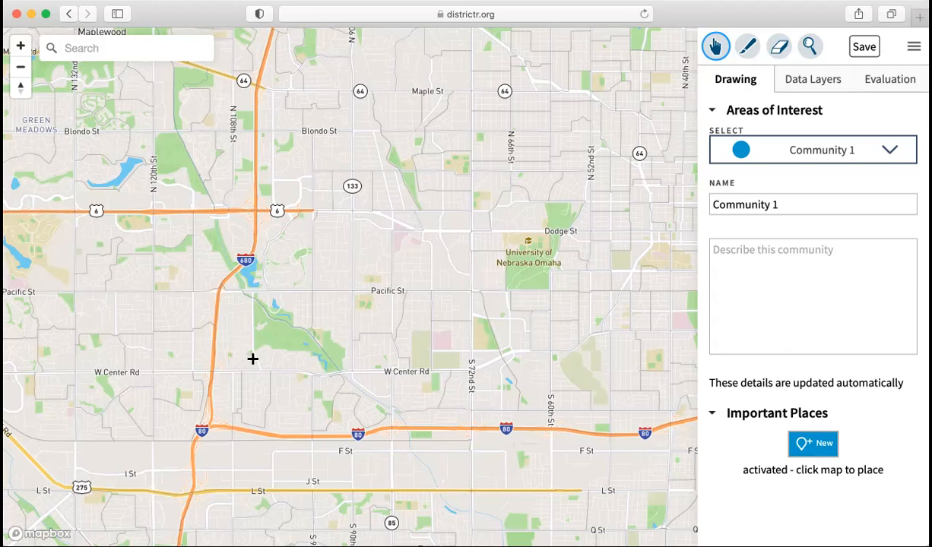
scroll(243, 372, "down", 1)
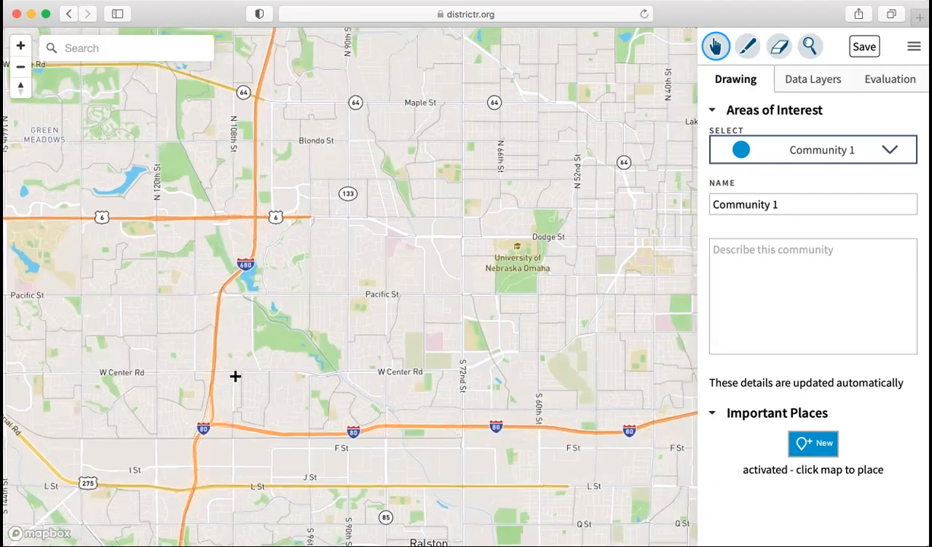
scroll(229, 375, "down", 1)
left_click(228, 375)
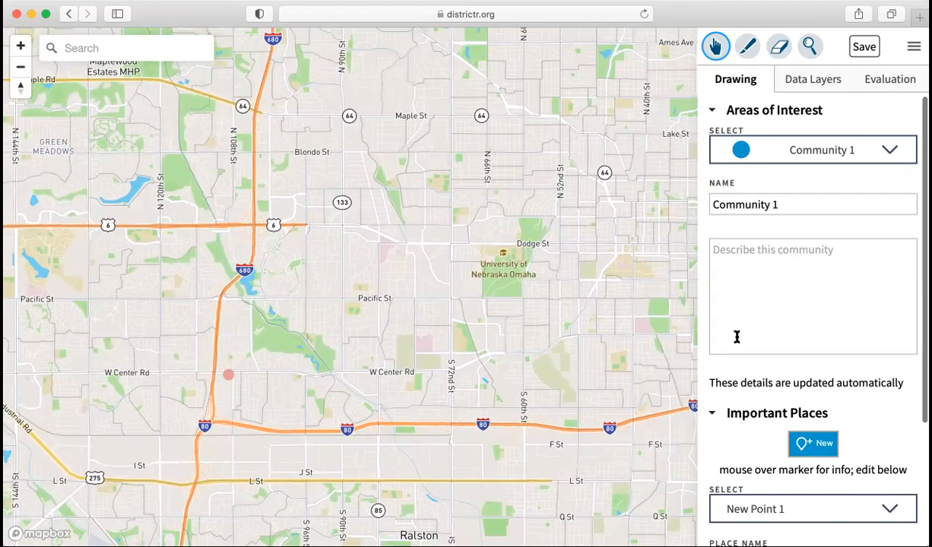
scroll(737, 337, "down", 5)
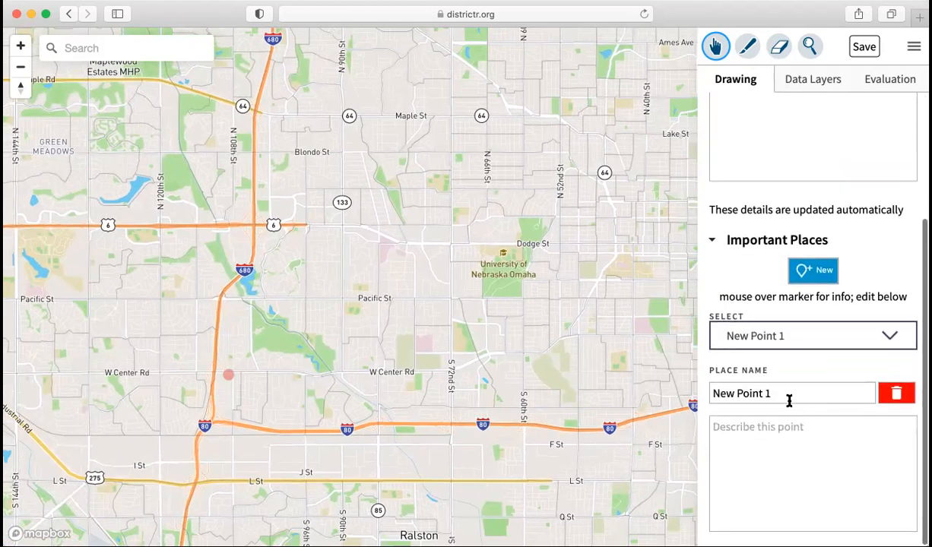
left_click_drag(791, 392, 588, 375)
type("Rockbrook Village")
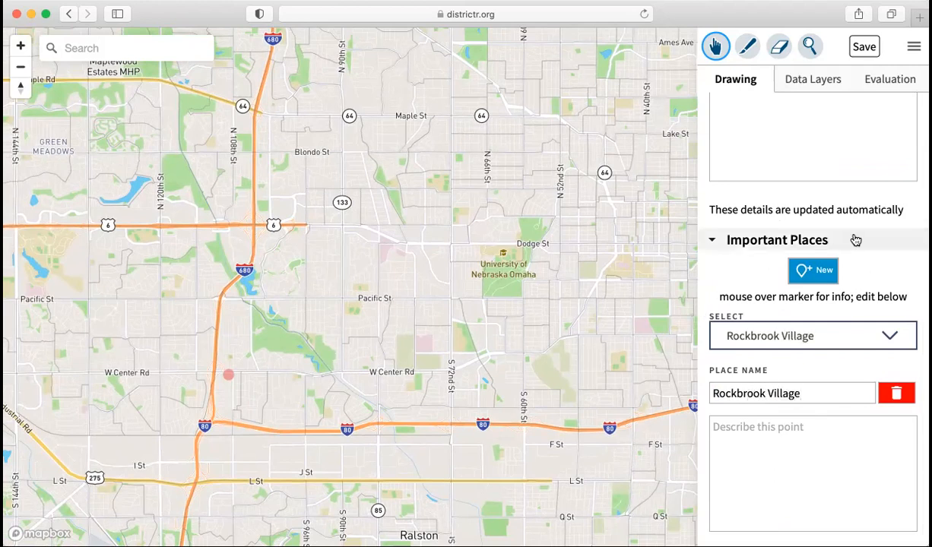
Add a second important place just east of S 90th St, north of Hickory St, and name it Westside High.
left_click(855, 240)
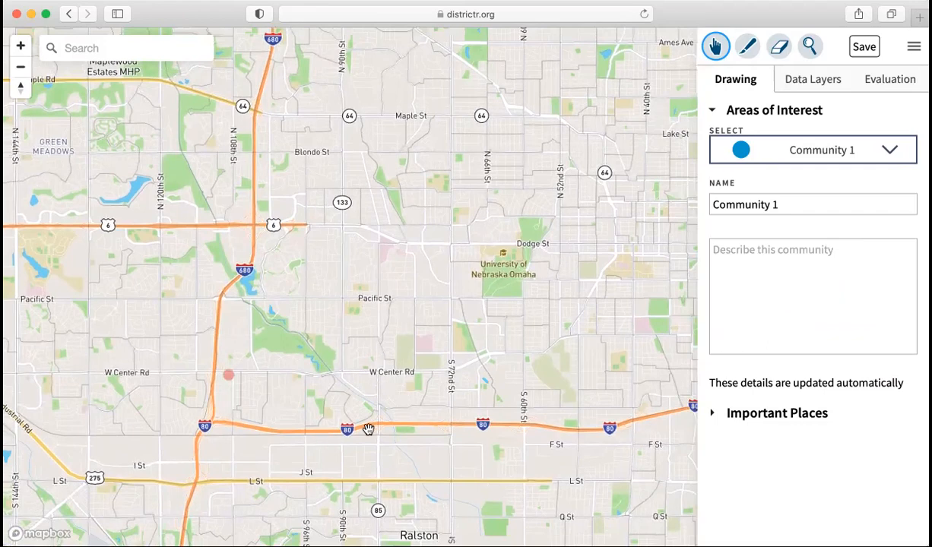
left_click(804, 415)
scroll(353, 217, "up", 3)
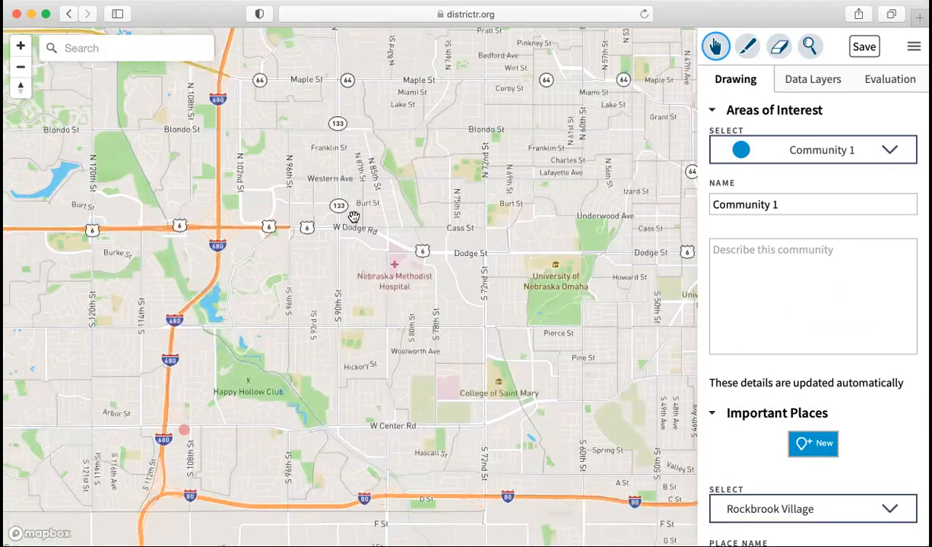
left_click(809, 444)
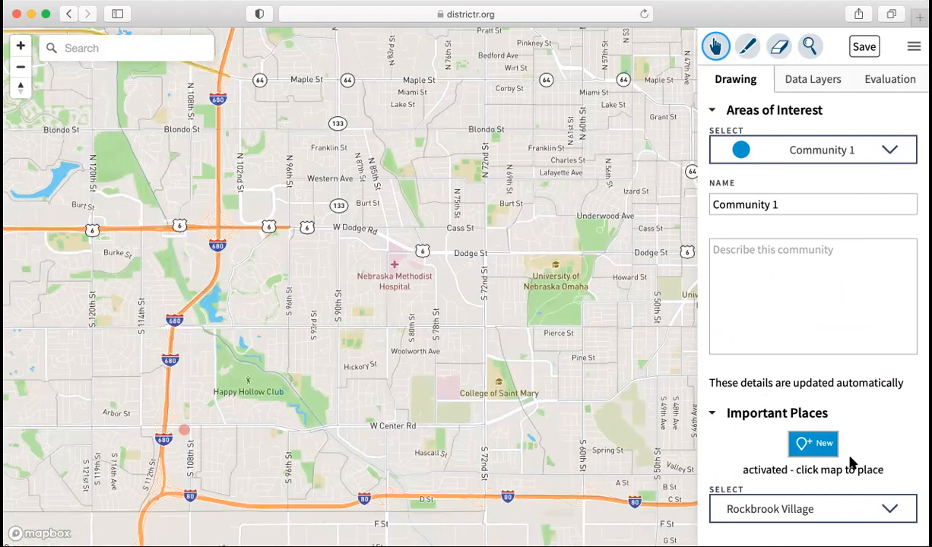
left_click(364, 331)
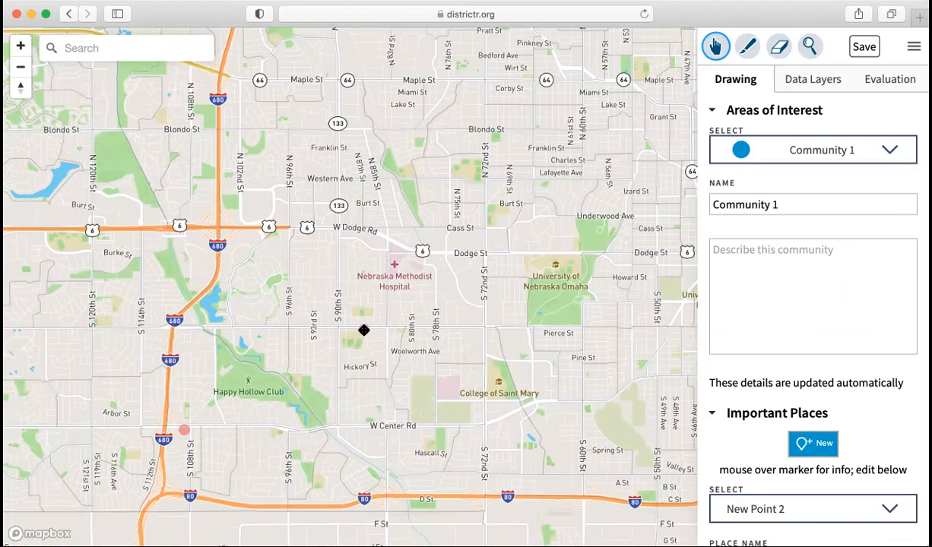
left_click(745, 508)
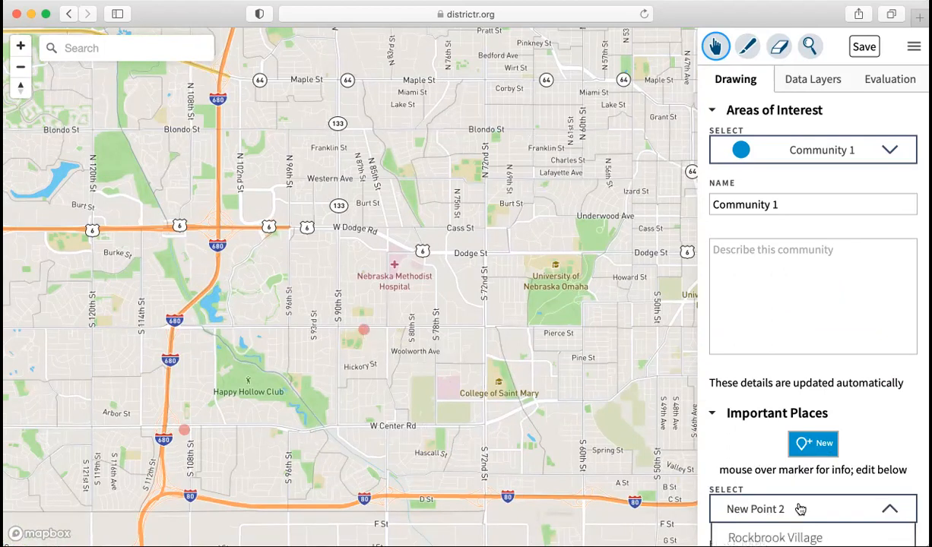
scroll(799, 509, "down", 3)
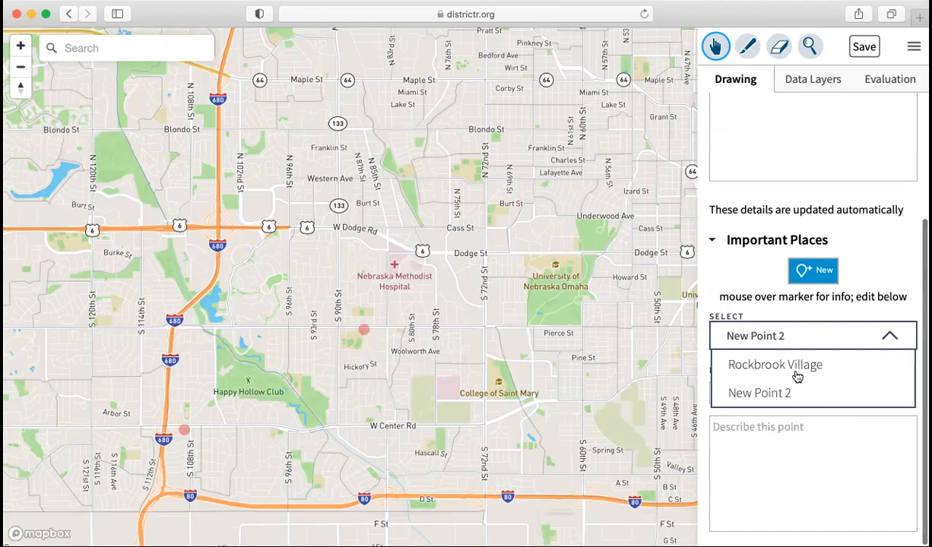
left_click(764, 393)
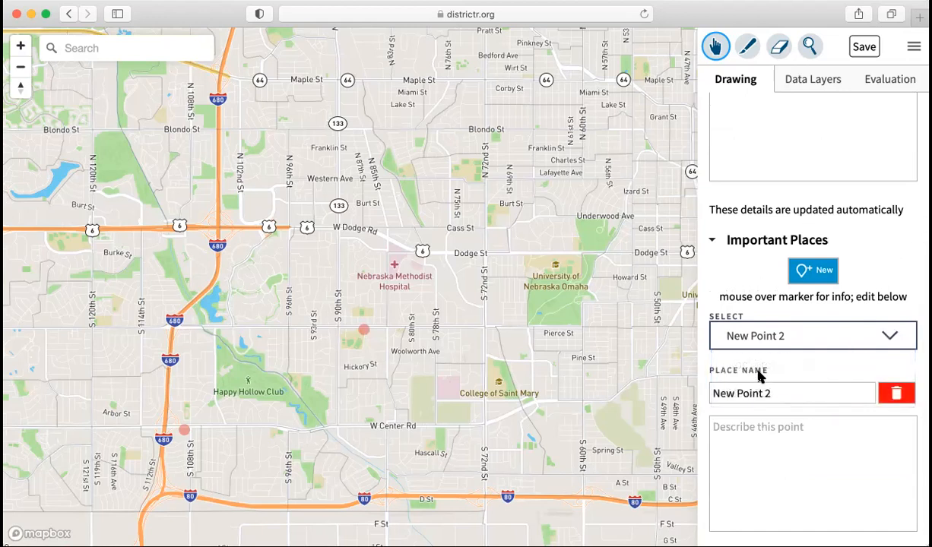
left_click_drag(768, 393, 538, 384)
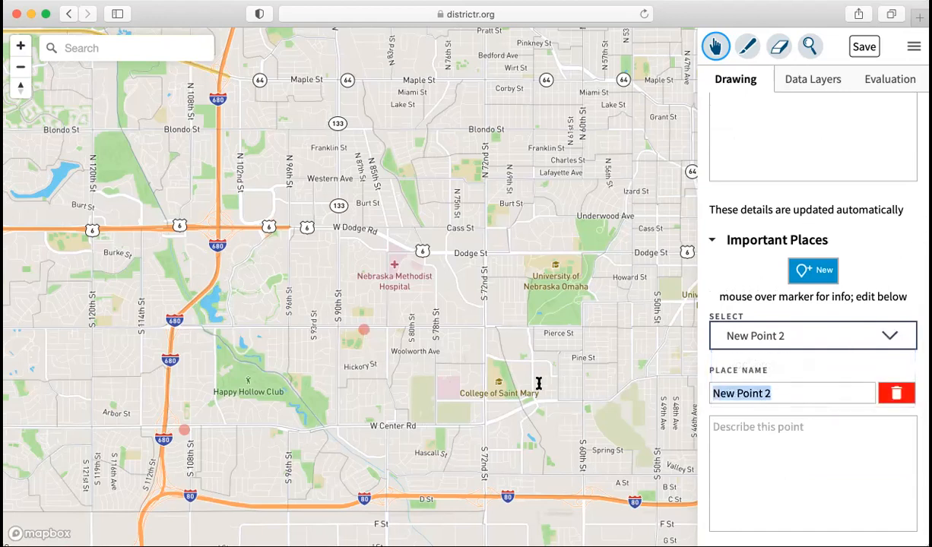
type("Westside High")
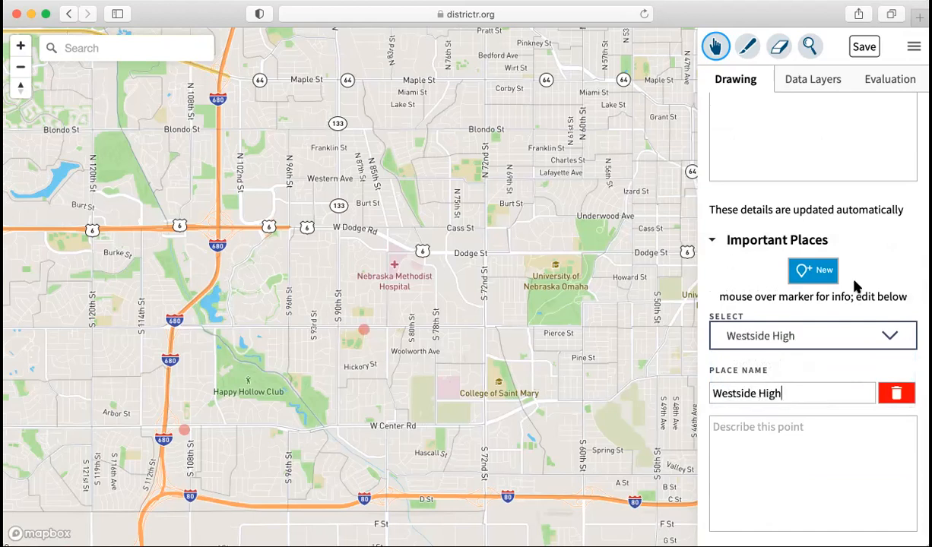
Start another important place, and paint Community 1 over the block groups around Happy Hollow Club, from I-680 east to about S 80th St and south to I-80.
left_click(823, 272)
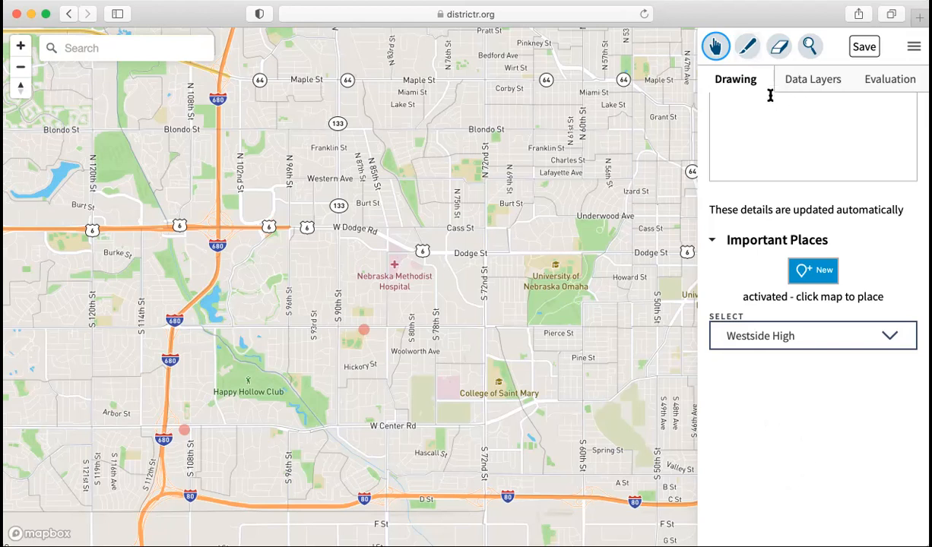
scroll(775, 146, "up", 3)
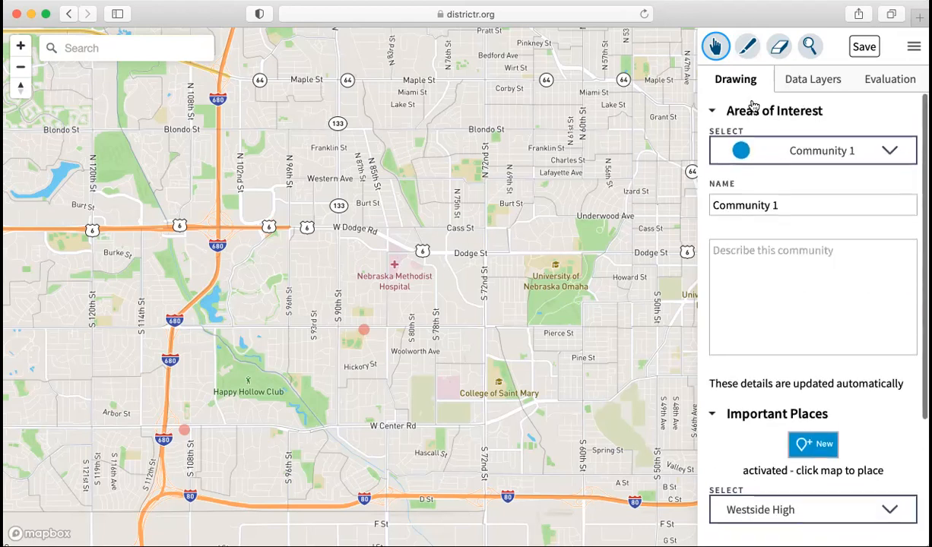
left_click(747, 48)
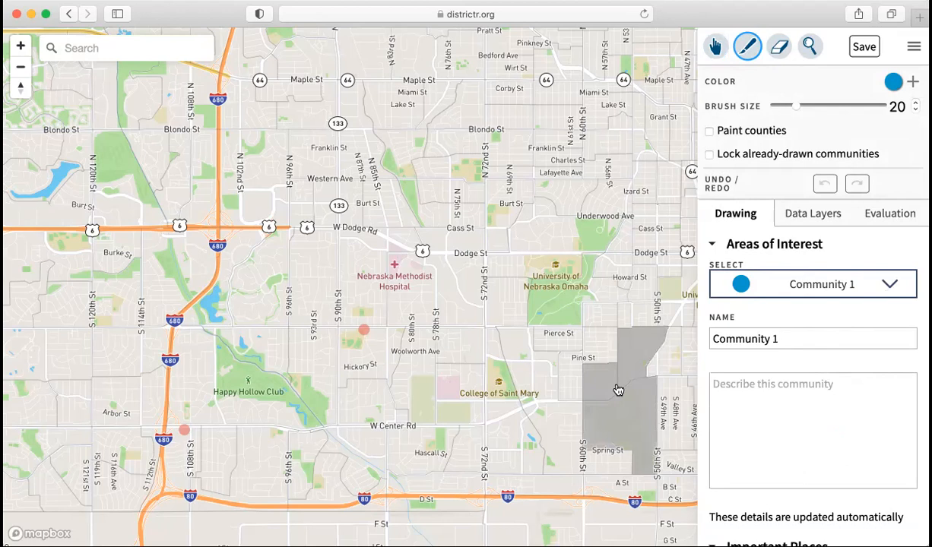
left_click(206, 444)
left_click(212, 411)
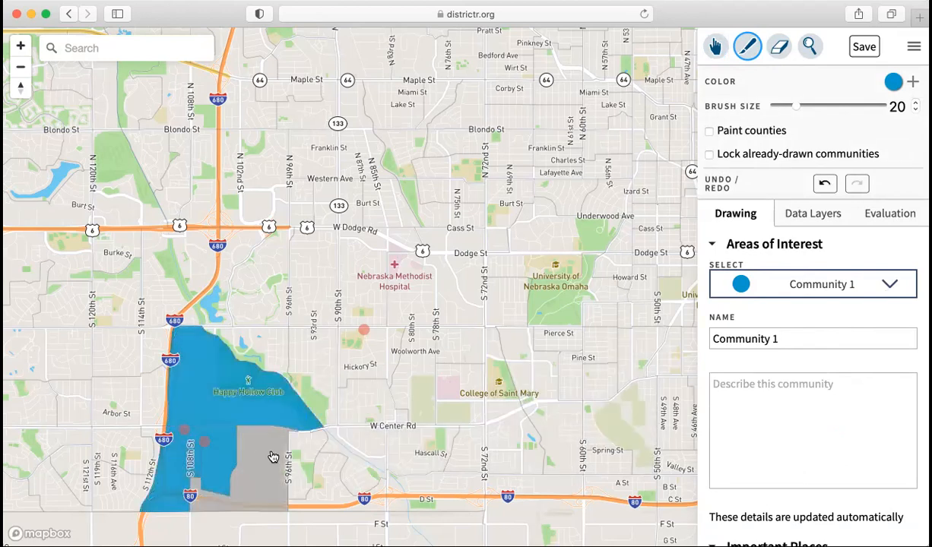
mouse_move(273, 457)
left_mouse_down()
mouse_move(277, 351)
mouse_move(301, 340)
mouse_move(350, 360)
mouse_move(341, 405)
left_mouse_up()
left_click(342, 404)
left_click(329, 458)
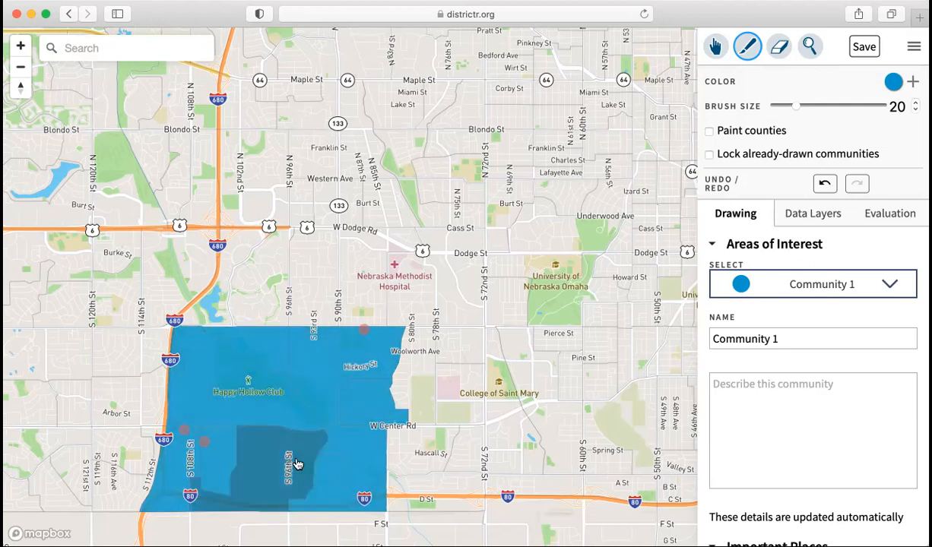
Examine the population evaluation for the painted Community 1.
left_click(883, 221)
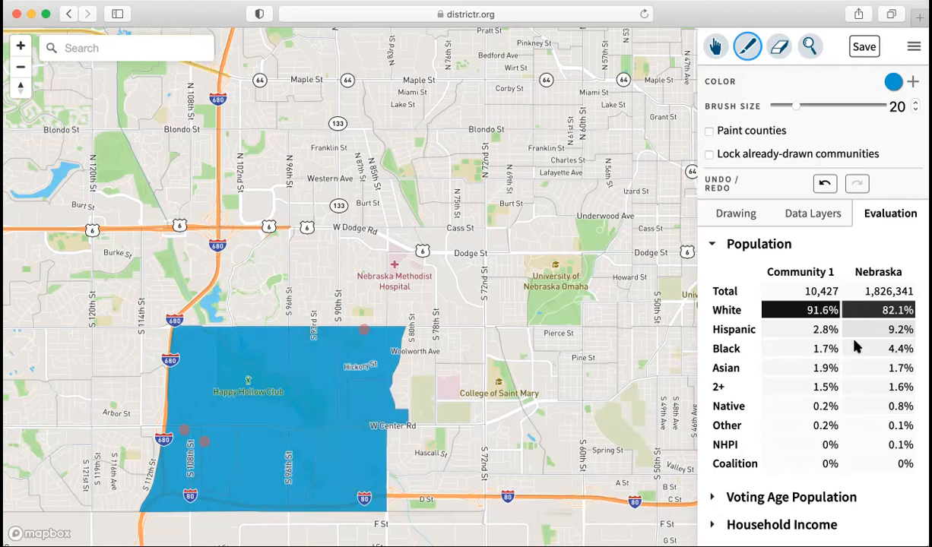
Extend Community 1 east to S 72nd St, from Pacific St down to I-80, and check its population evaluation.
left_click(736, 216)
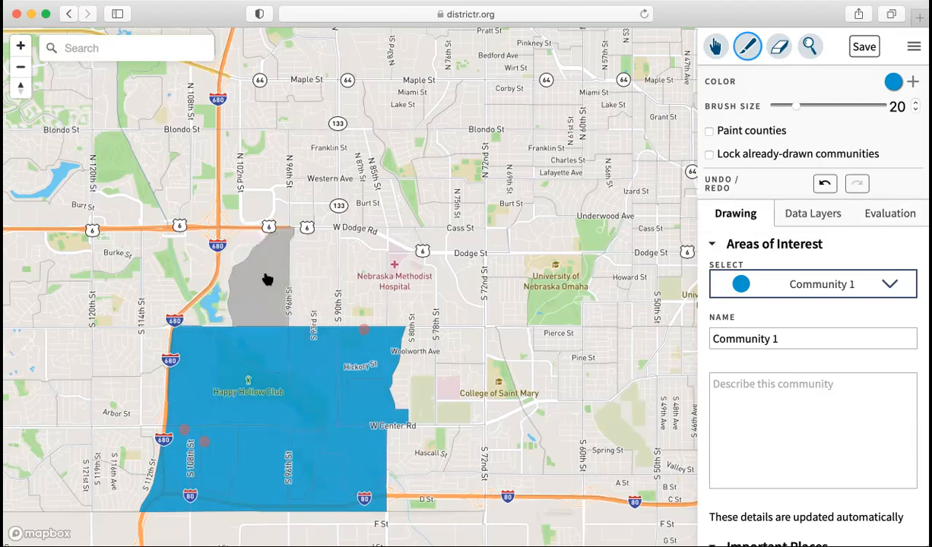
mouse_move(421, 431)
left_mouse_down()
mouse_move(437, 414)
mouse_move(447, 367)
mouse_move(467, 487)
left_mouse_up()
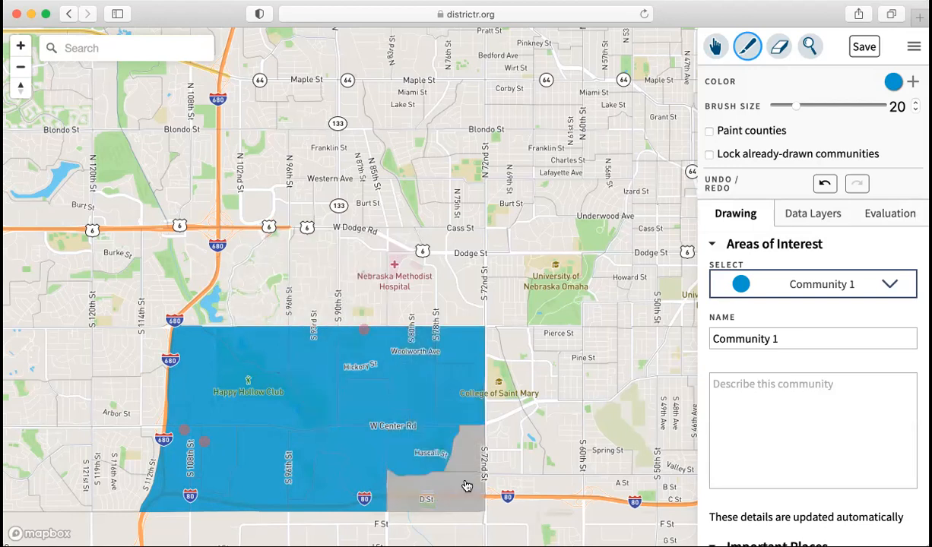
left_click(467, 486)
scroll(446, 472, "down", 1)
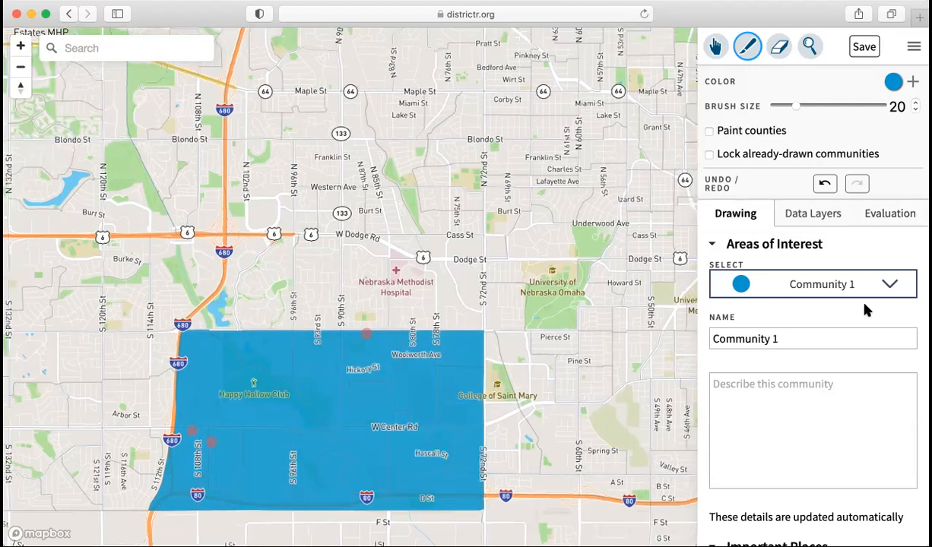
left_click(876, 221)
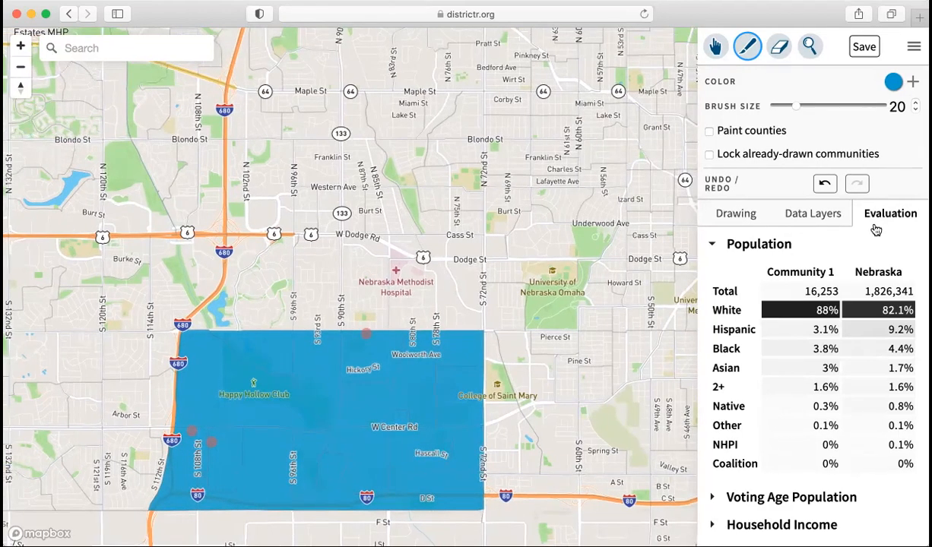
Add Community 2 and paint it between W Dodge Rd and Community 1, from I-680 east to S 72nd St.
left_click(744, 221)
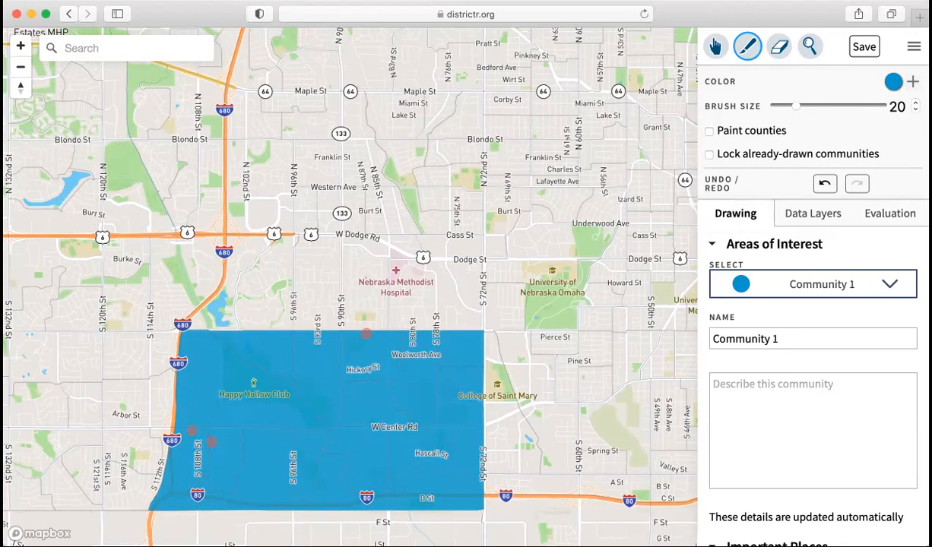
left_click(913, 81)
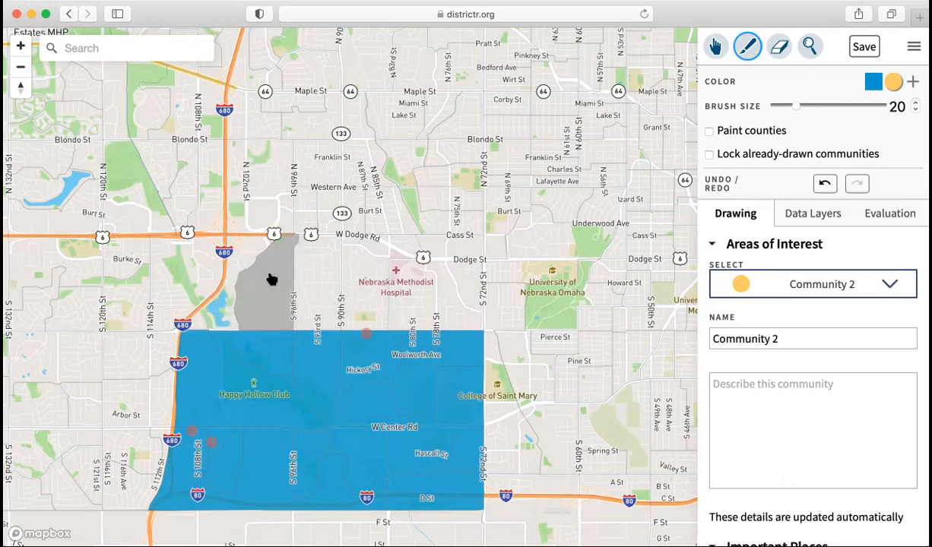
scroll(271, 279, "up", 2)
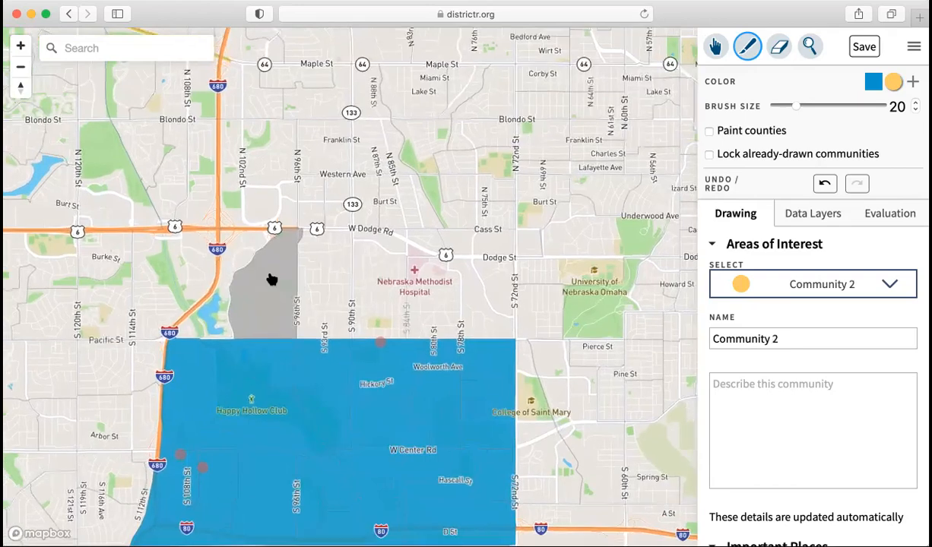
left_click(271, 279)
scroll(260, 278, "down", 1)
left_click(259, 278)
left_click(327, 275)
scroll(372, 276, "down", 1)
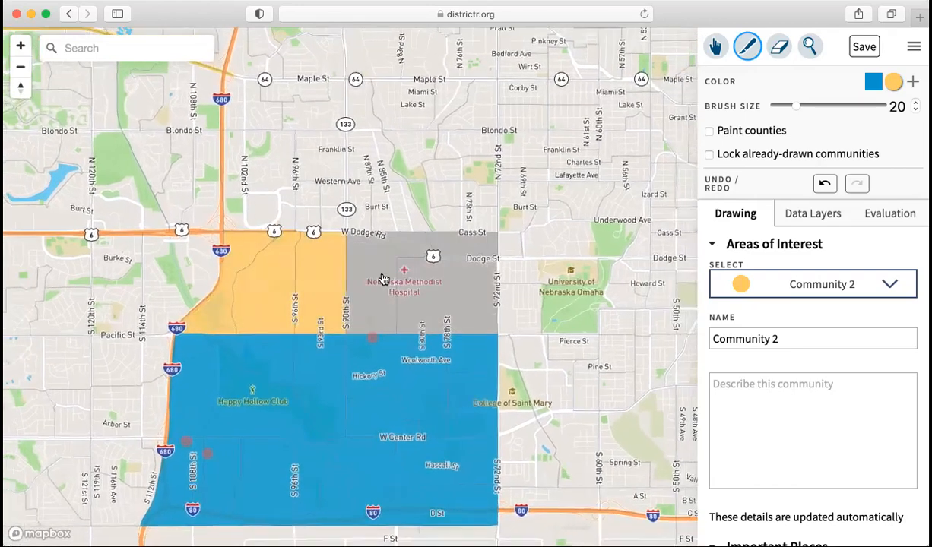
left_click(384, 279)
Extend Community 2 north of W Dodge Rd to Blondo St between I-680 and N 72nd St, including the strip reaching Maple St.
left_click(455, 203)
scroll(449, 190, "down", 1)
left_click(433, 178)
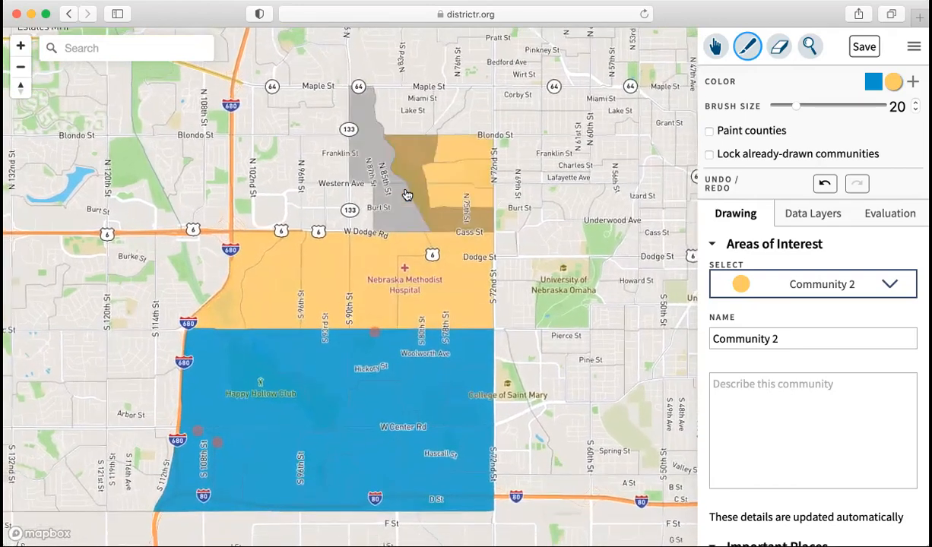
left_click(399, 196)
scroll(369, 200, "down", 1)
left_click(327, 198)
left_click(294, 196)
scroll(294, 196, "down", 1)
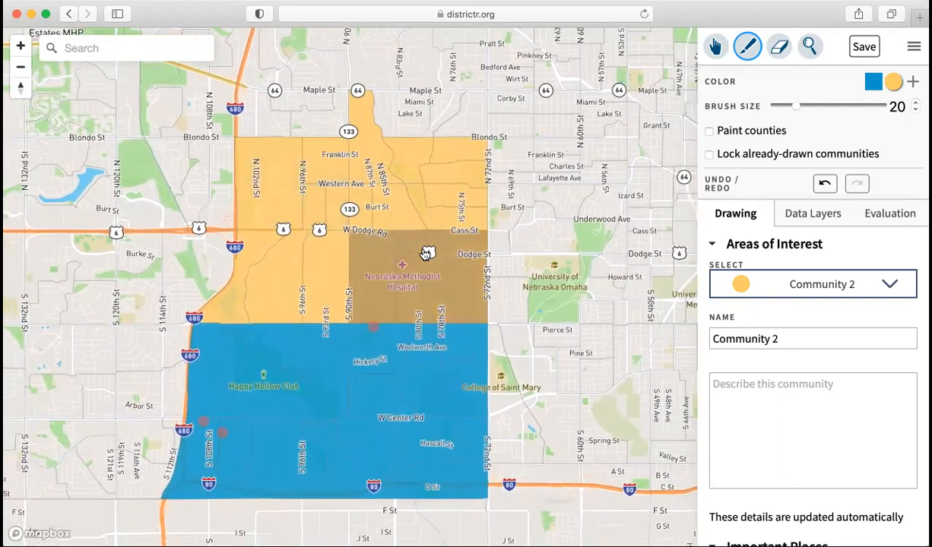
Show the population evaluation for Community 2.
left_click(890, 216)
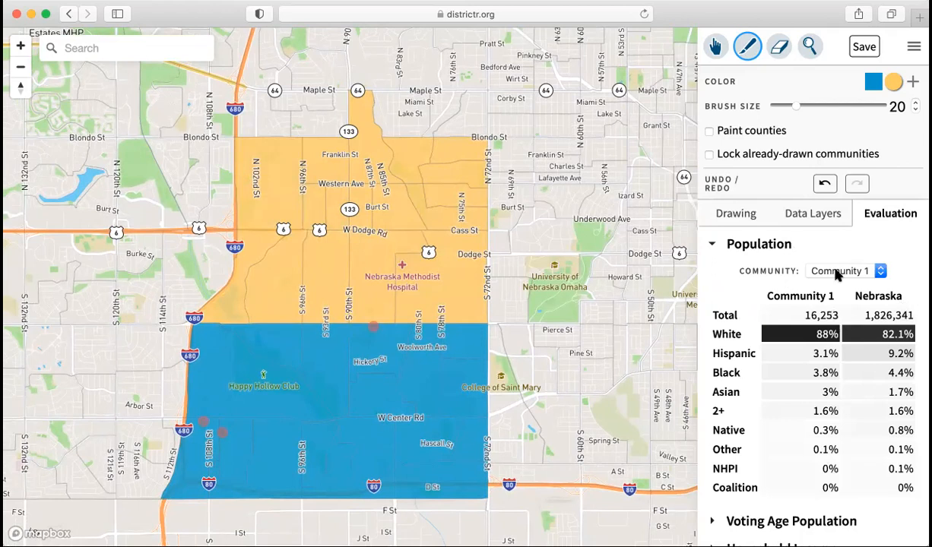
left_click(799, 273)
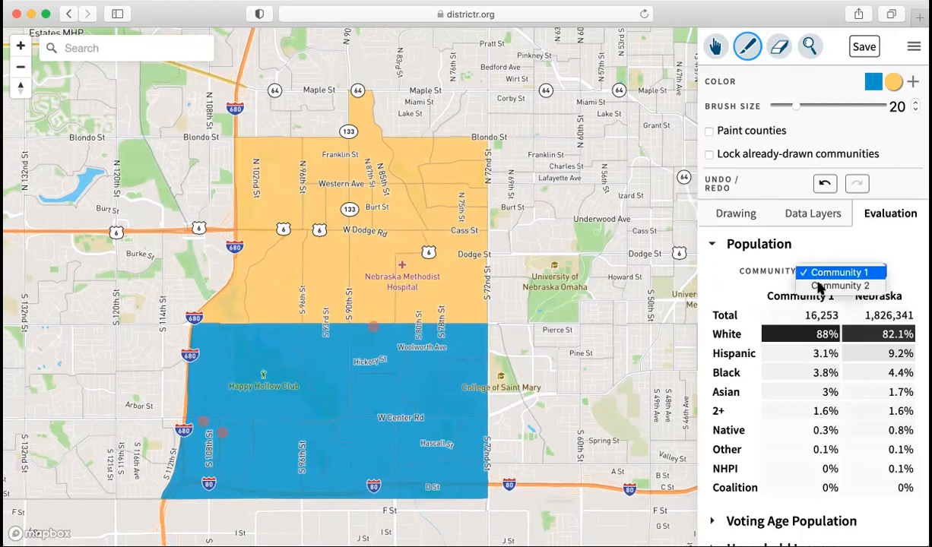
left_click(836, 286)
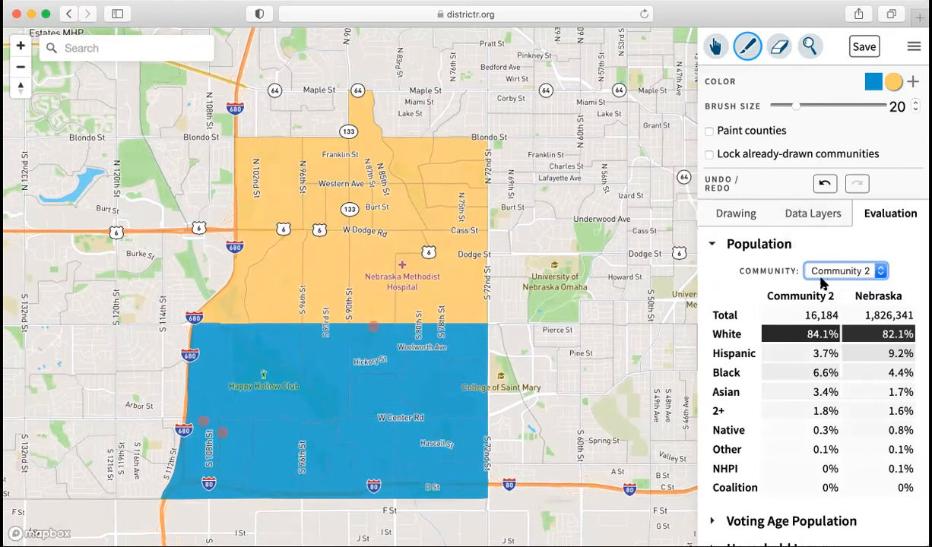
Paint Community 1 over Community 2's block groups south of W Dodge Rd, from S 72nd St west to about S 102nd St, so they overlap.
scroll(821, 283, "down", 1)
left_click(871, 89)
left_click(438, 283)
scroll(438, 282, "up", 1)
mouse_move(374, 281)
left_mouse_down()
mouse_move(312, 274)
mouse_move(266, 286)
left_mouse_up()
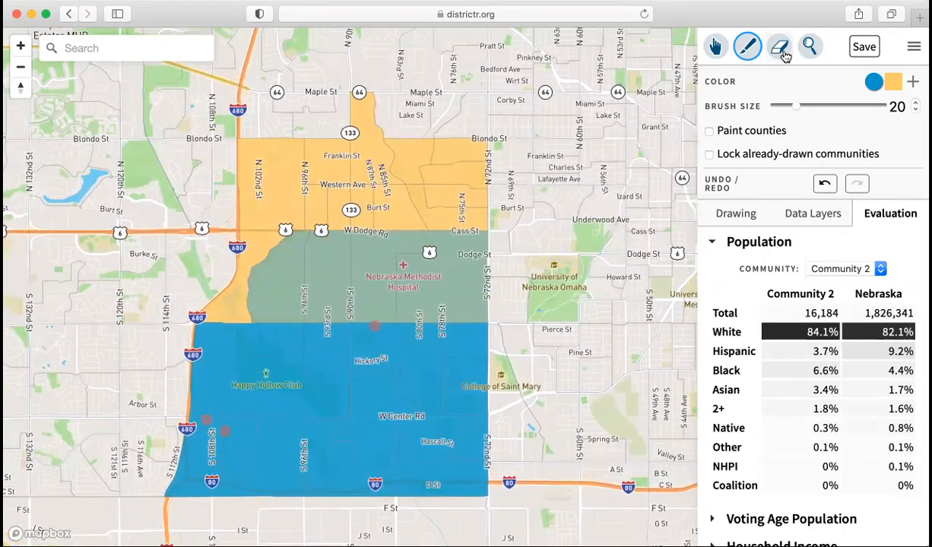
Erase the block groups around Nebraska Methodist Hospital and those west of N 72nd St between Blondo St and Cass St, then stop erasing.
left_click(783, 51)
left_click(460, 166)
mouse_move(448, 205)
left_mouse_down()
mouse_move(432, 250)
mouse_move(557, 234)
mouse_move(602, 261)
left_mouse_up()
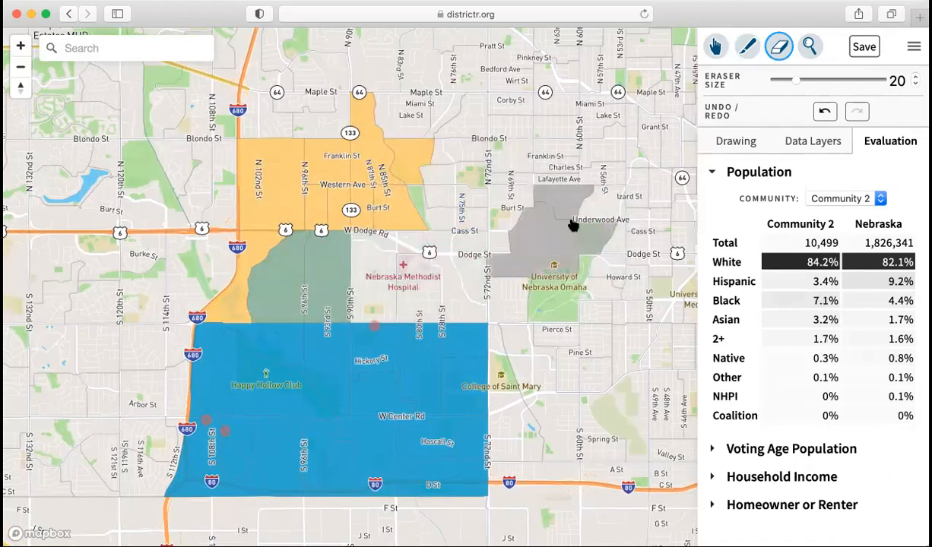
left_click(715, 47)
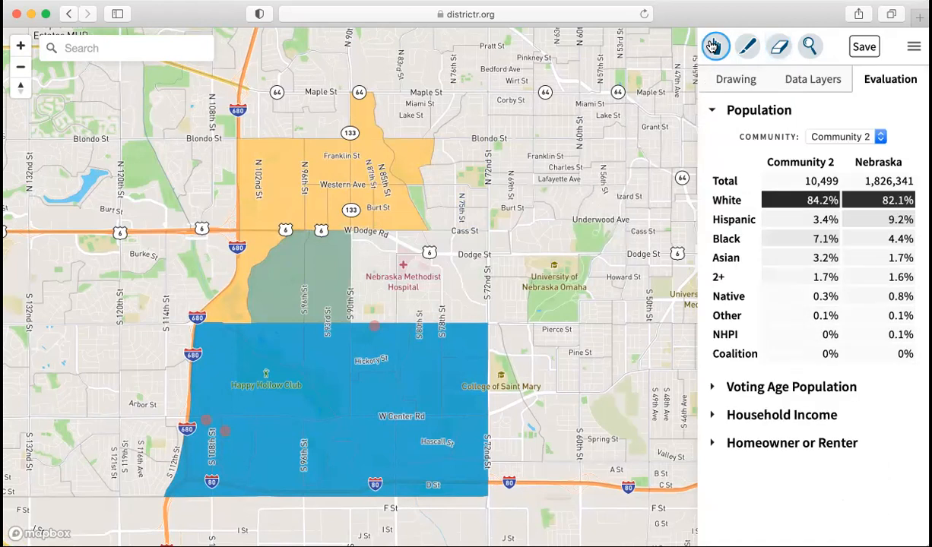